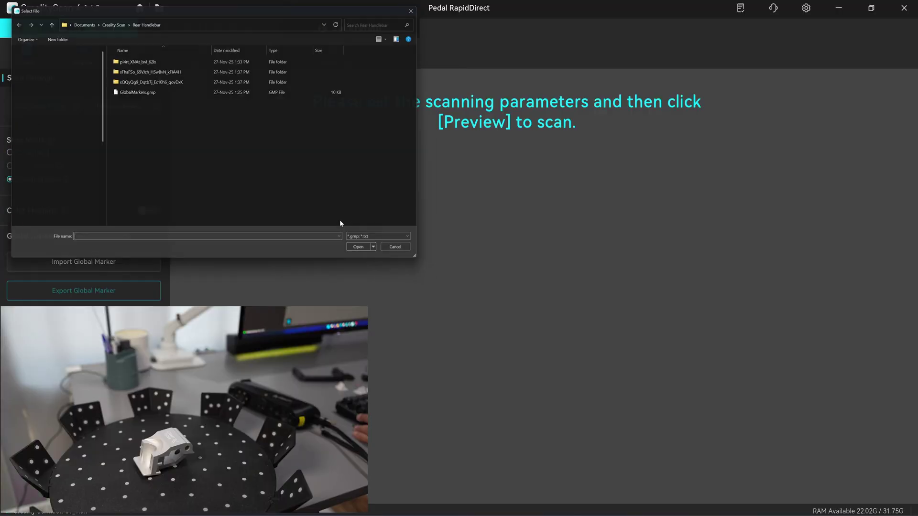
- Load GlobalMarkers.gmp so the 136 global markers appear in the scan view
{"action": "double_click", "coordinate": [144, 92]}
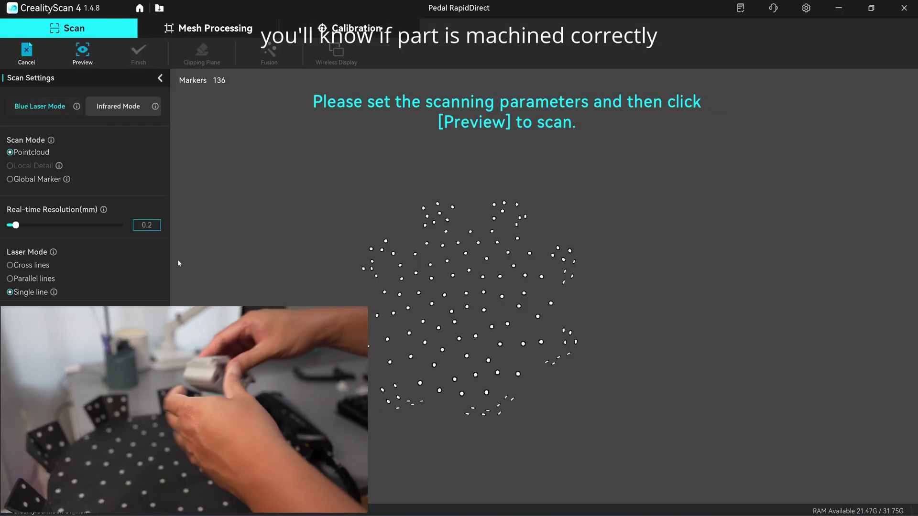
- Set the laser mode to parallel lines and start scanning the bracket
{"action": "left_click", "coordinate": [38, 282]}
{"action": "key", "text": "space"}
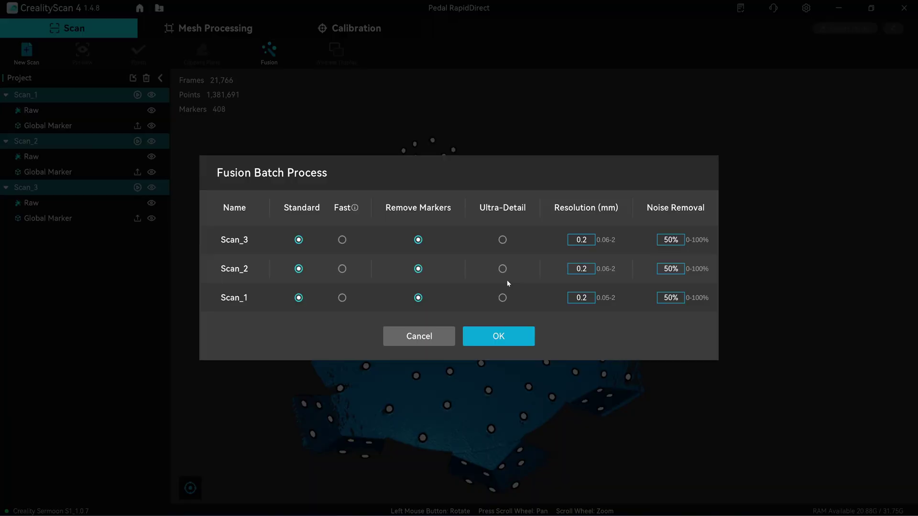
- Confirm the batch fusion, then auto-align the three fused scans by features into one model and inspect it
{"action": "left_click", "coordinate": [505, 337]}
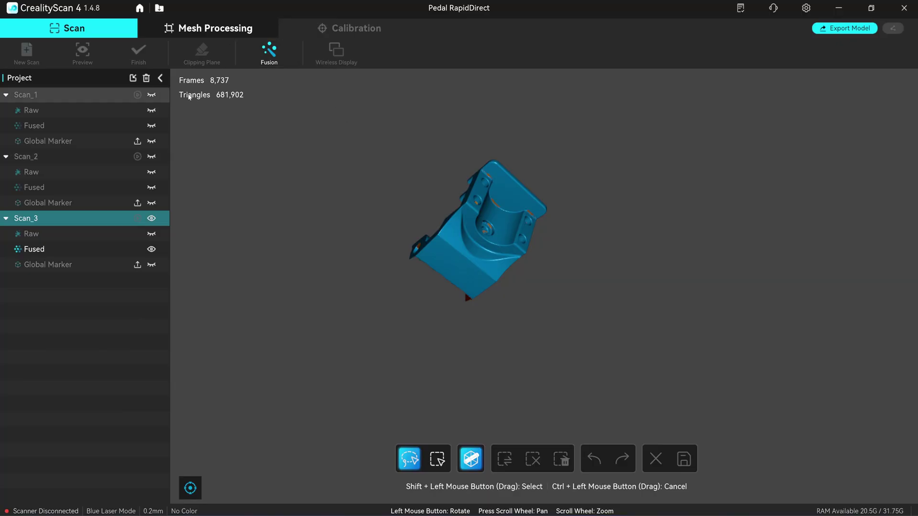
{"action": "left_click", "coordinate": [215, 28]}
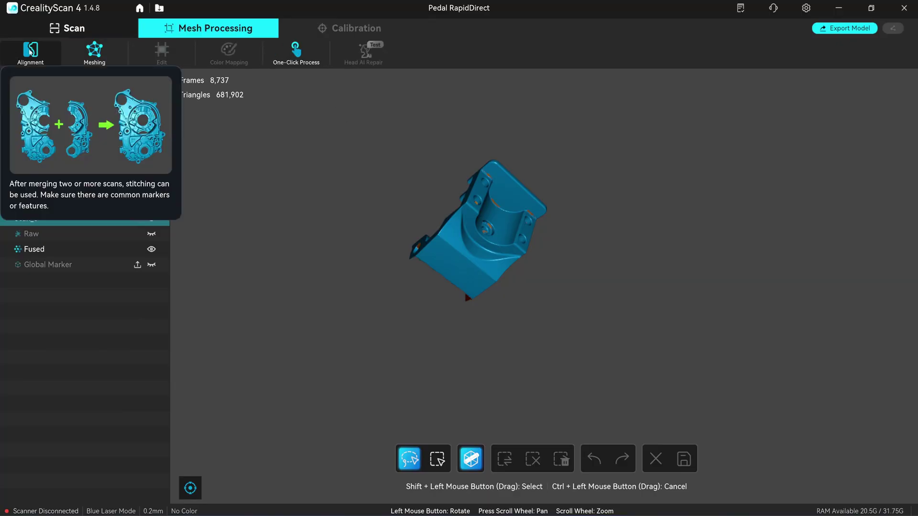
{"action": "left_click", "coordinate": [29, 51]}
{"action": "left_click", "coordinate": [119, 485]}
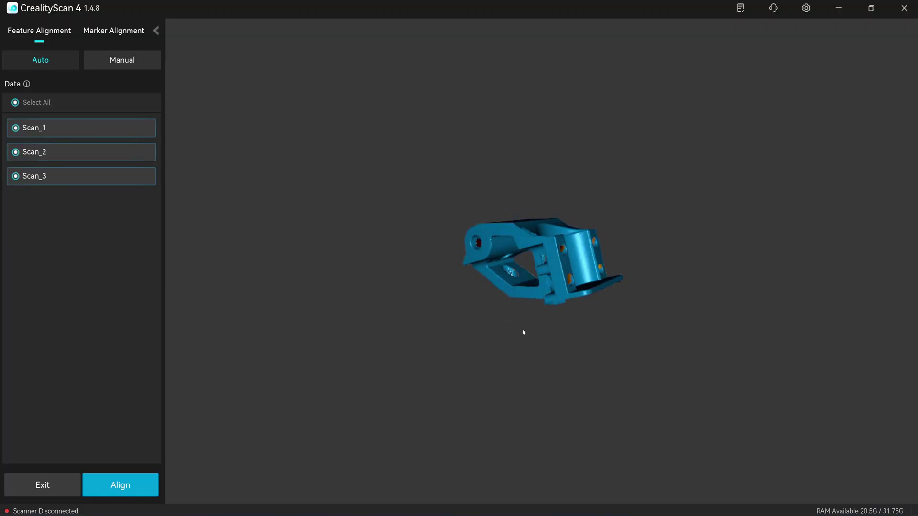
{"action": "mouse_move", "coordinate": [523, 332]}
{"action": "left_mouse_down"}
{"action": "mouse_move", "coordinate": [533, 371]}
{"action": "mouse_move", "coordinate": [568, 400]}
{"action": "left_mouse_up"}
{"action": "left_click_drag", "start_coordinate": [620, 438], "coordinate": [581, 304]}
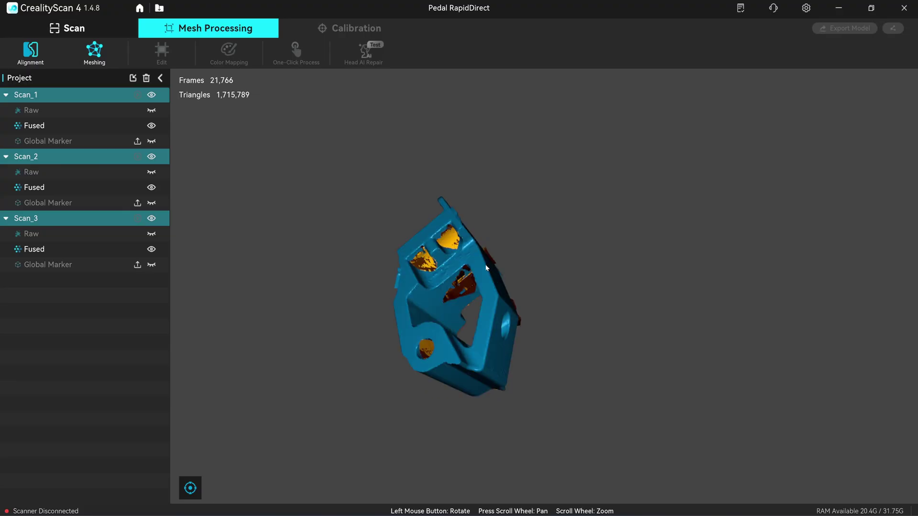
- Generate the bracket mesh with default meshing settings (about 981,623 triangles) and inspect it
{"action": "mouse_move", "coordinate": [457, 241]}
{"action": "left_mouse_down"}
{"action": "mouse_move", "coordinate": [344, 225]}
{"action": "mouse_move", "coordinate": [348, 178]}
{"action": "mouse_move", "coordinate": [371, 171]}
{"action": "mouse_move", "coordinate": [552, 275]}
{"action": "left_mouse_up"}
{"action": "left_click_drag", "start_coordinate": [593, 319], "coordinate": [503, 236]}
{"action": "left_click", "coordinate": [95, 50]}
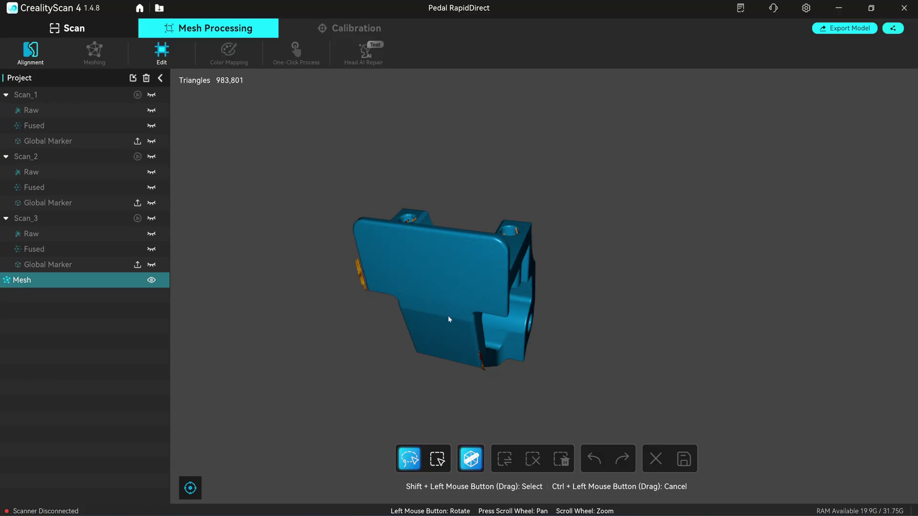
{"action": "mouse_move", "coordinate": [449, 315]}
{"action": "left_mouse_down"}
{"action": "mouse_move", "coordinate": [484, 237]}
{"action": "mouse_move", "coordinate": [591, 250]}
{"action": "mouse_move", "coordinate": [550, 227]}
{"action": "mouse_move", "coordinate": [645, 254]}
{"action": "mouse_move", "coordinate": [691, 285]}
{"action": "mouse_move", "coordinate": [701, 328]}
{"action": "mouse_move", "coordinate": [751, 338]}
{"action": "mouse_move", "coordinate": [767, 363]}
{"action": "mouse_move", "coordinate": [567, 234]}
{"action": "mouse_move", "coordinate": [621, 261]}
{"action": "left_mouse_up"}
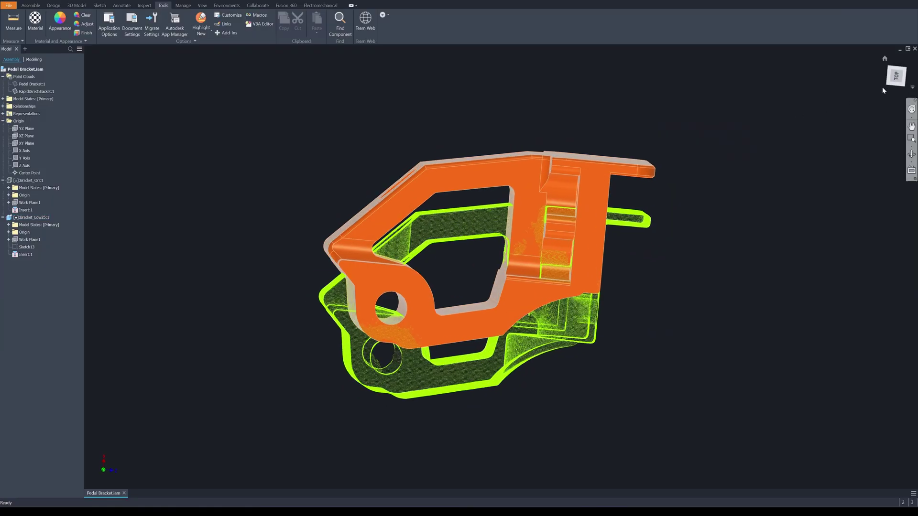
- Face the bracket's front and recenter it before repositioning the attached point cloud
{"action": "left_click", "coordinate": [895, 77]}
{"action": "scroll", "coordinate": [556, 229], "scroll_direction": "up", "scroll_amount": 3}
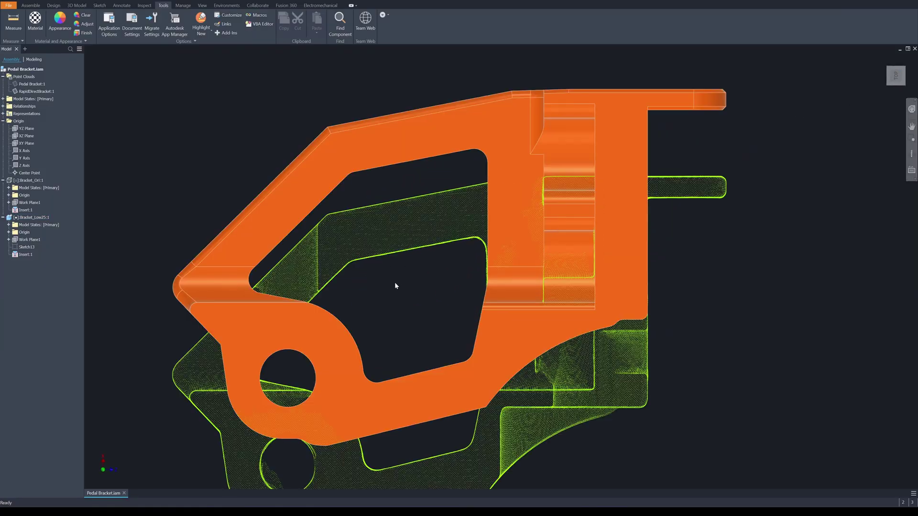
{"action": "scroll", "coordinate": [395, 286], "scroll_direction": "down", "scroll_amount": 2}
{"action": "scroll", "coordinate": [394, 285], "scroll_direction": "up", "scroll_amount": 3}
{"action": "middle_click_drag", "start_coordinate": [447, 231], "coordinate": [457, 259]}
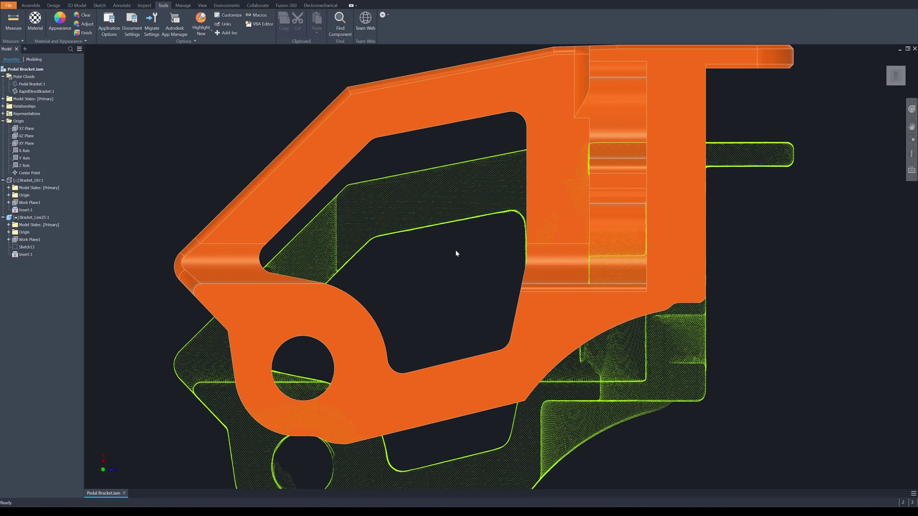
{"action": "scroll", "coordinate": [456, 253], "scroll_direction": "down", "scroll_amount": 2}
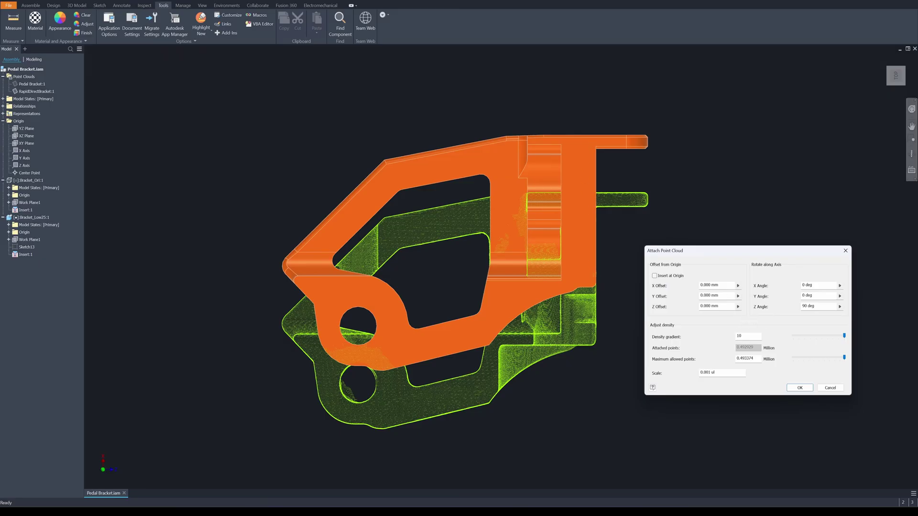
{"action": "type", "text": "13"}
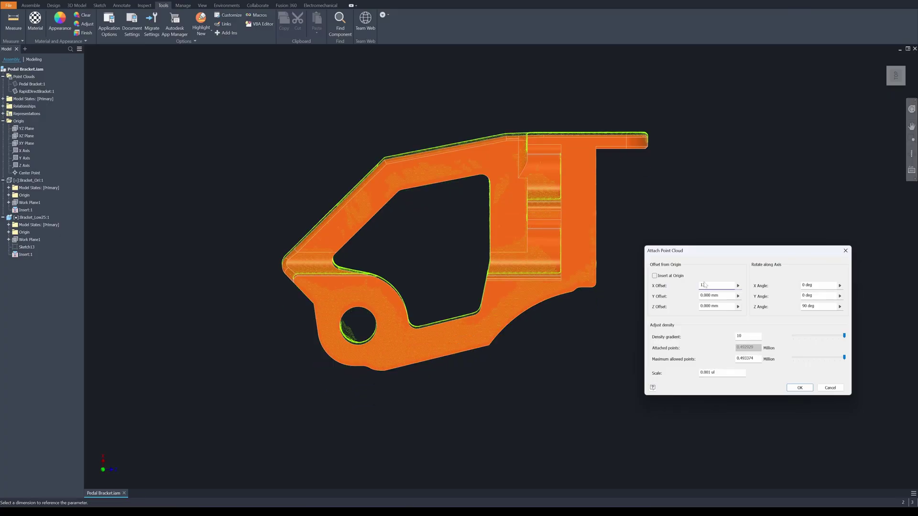
- Apply a 13 mm X offset so the point cloud sits on the CAD bracket
{"action": "left_click", "coordinate": [800, 388]}
{"action": "scroll", "coordinate": [665, 204], "scroll_direction": "up", "scroll_amount": 5}
{"action": "scroll", "coordinate": [726, 213], "scroll_direction": "up", "scroll_amount": 2}
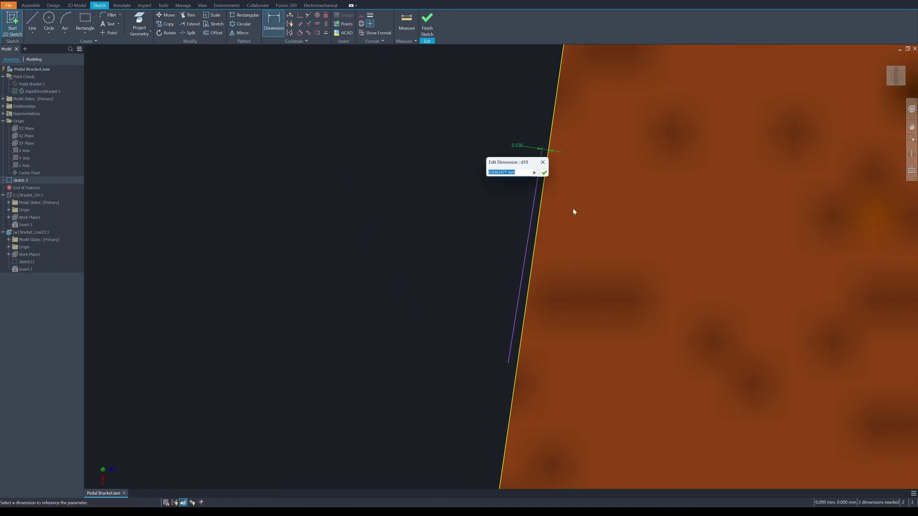
- Accept the 0.036 mm gap dimension, then draw a line along the slanted edge and start dimensioning it
{"action": "left_click", "coordinate": [542, 163]}
{"action": "scroll", "coordinate": [482, 284], "scroll_direction": "down", "scroll_amount": 3}
{"action": "scroll", "coordinate": [482, 285], "scroll_direction": "down", "scroll_amount": 2}
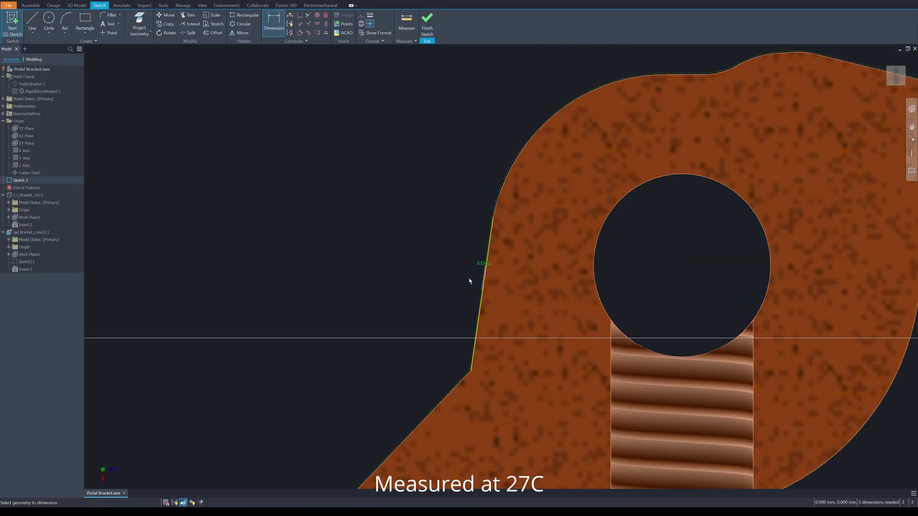
{"action": "scroll", "coordinate": [469, 280], "scroll_direction": "up", "scroll_amount": 5}
{"action": "scroll", "coordinate": [494, 293], "scroll_direction": "down", "scroll_amount": 2}
{"action": "middle_click_drag", "start_coordinate": [496, 297], "coordinate": [474, 180]}
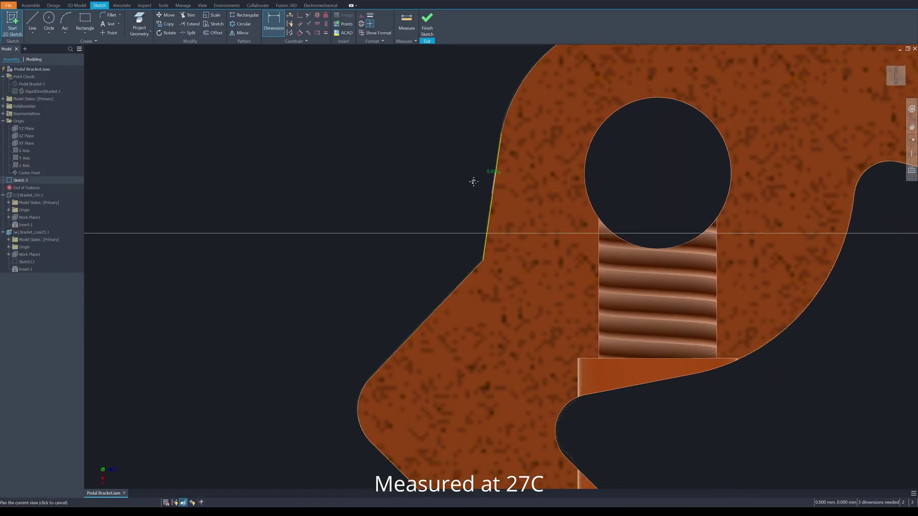
{"action": "scroll", "coordinate": [557, 146], "scroll_direction": "up", "scroll_amount": 5}
{"action": "key", "text": "l"}
{"action": "left_click", "coordinate": [455, 261]}
{"action": "key", "text": "d"}
{"action": "scroll", "coordinate": [433, 182], "scroll_direction": "down", "scroll_amount": 2}
{"action": "scroll", "coordinate": [375, 250], "scroll_direction": "down", "scroll_amount": 2}
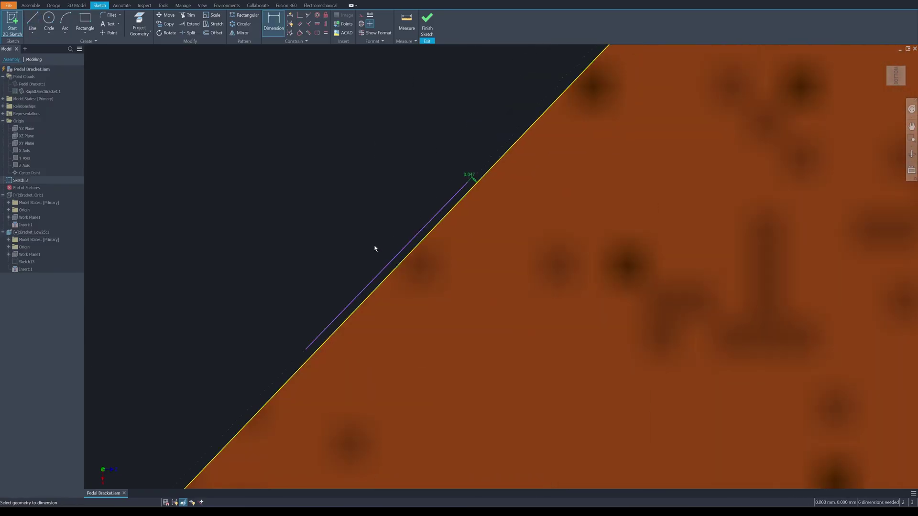
{"action": "scroll", "coordinate": [368, 251], "scroll_direction": "down", "scroll_amount": 1}
- Move along the slanted arm, lower edge and round-hole edge to check their scan-to-CAD gaps
{"action": "middle_click_drag", "start_coordinate": [301, 265], "coordinate": [409, 109]}
{"action": "scroll", "coordinate": [361, 327], "scroll_direction": "up", "scroll_amount": 3}
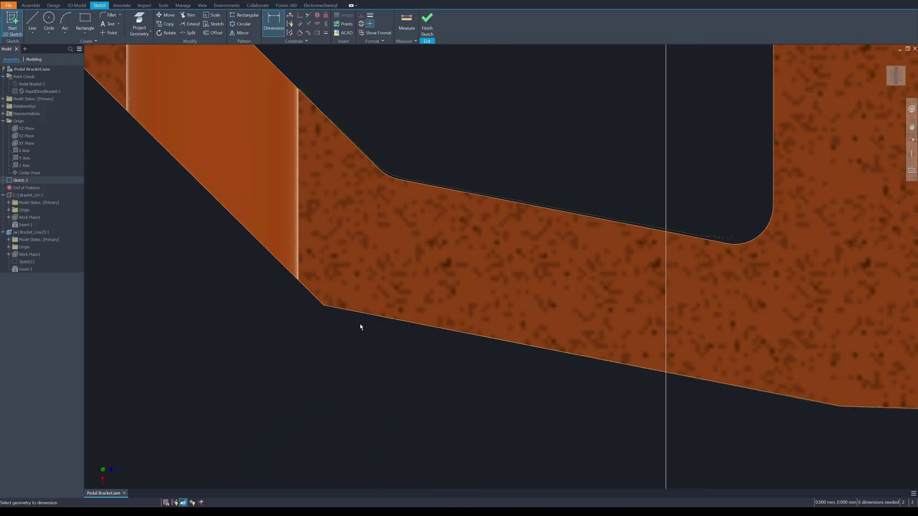
{"action": "middle_click_drag", "start_coordinate": [568, 366], "coordinate": [482, 307]}
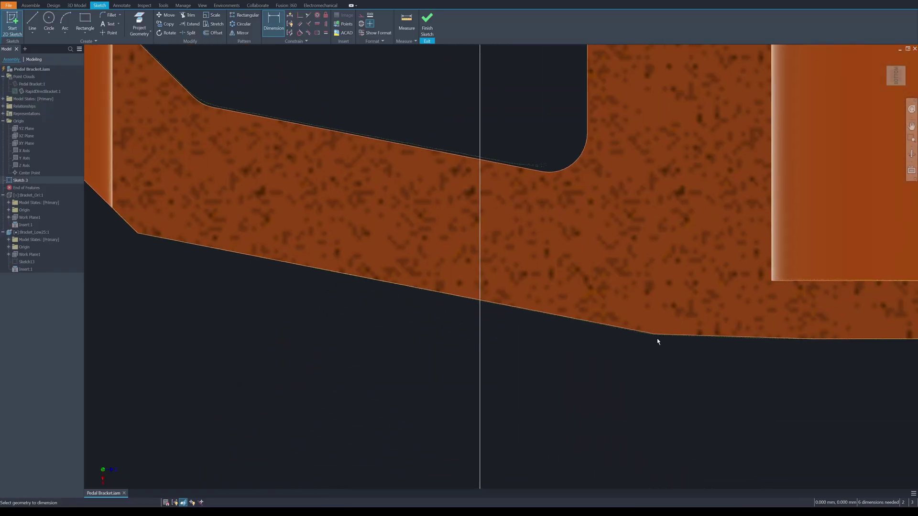
{"action": "middle_click_drag", "start_coordinate": [679, 345], "coordinate": [517, 322]}
{"action": "scroll", "coordinate": [531, 315], "scroll_direction": "up", "scroll_amount": 3}
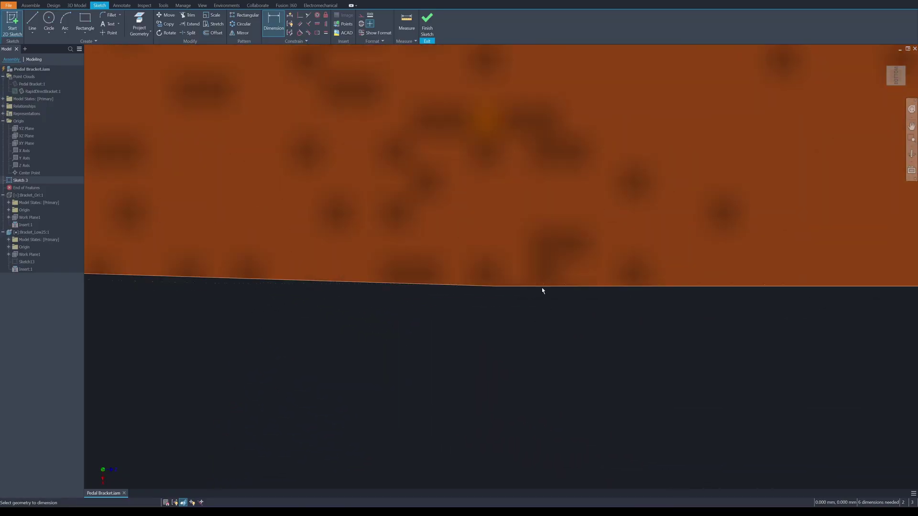
{"action": "scroll", "coordinate": [683, 328], "scroll_direction": "down", "scroll_amount": 3}
{"action": "mouse_move", "coordinate": [682, 328]}
{"action": "middle_mouse_down"}
{"action": "mouse_move", "coordinate": [574, 308]}
{"action": "mouse_move", "coordinate": [551, 252]}
{"action": "mouse_move", "coordinate": [437, 190]}
{"action": "middle_mouse_up"}
{"action": "scroll", "coordinate": [557, 297], "scroll_direction": "up", "scroll_amount": 3}
{"action": "scroll", "coordinate": [531, 239], "scroll_direction": "down", "scroll_amount": 2}
{"action": "scroll", "coordinate": [532, 238], "scroll_direction": "down", "scroll_amount": 2}
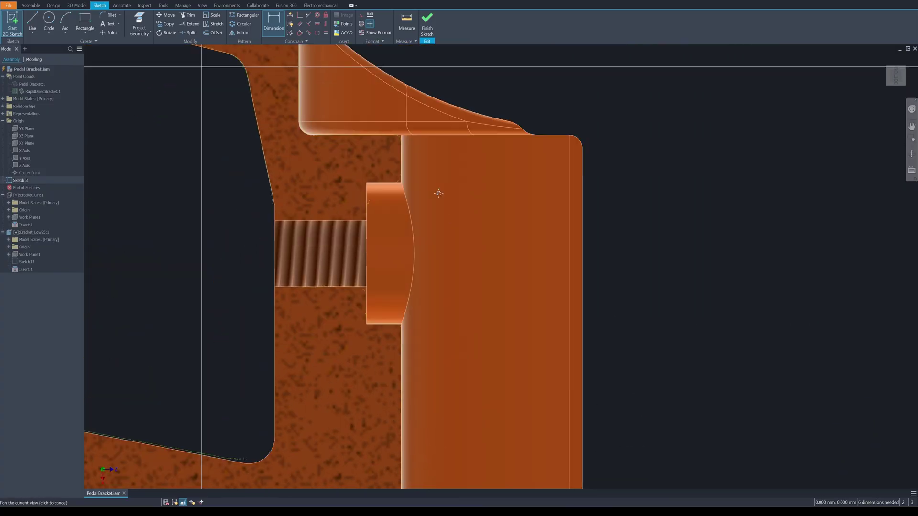
{"action": "scroll", "coordinate": [421, 296], "scroll_direction": "up", "scroll_amount": 1}
{"action": "scroll", "coordinate": [438, 245], "scroll_direction": "up", "scroll_amount": 2}
{"action": "scroll", "coordinate": [425, 230], "scroll_direction": "down", "scroll_amount": 3}
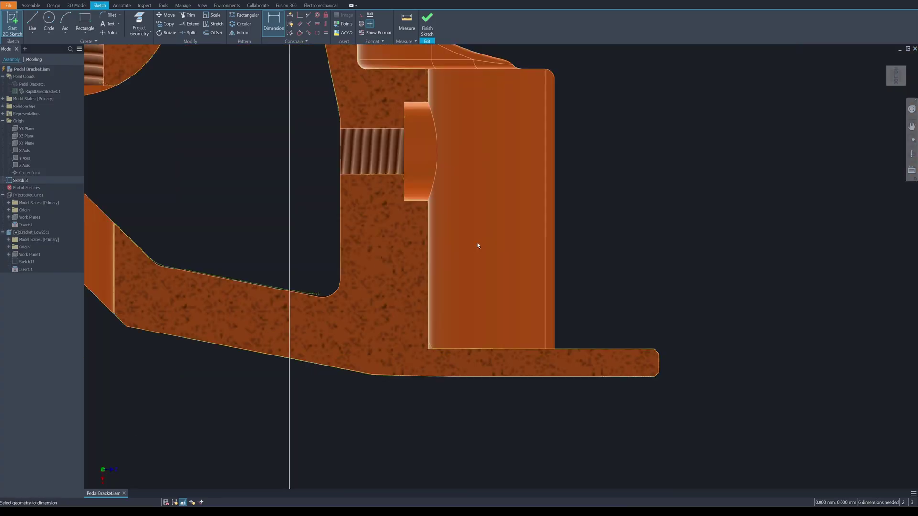
{"action": "scroll", "coordinate": [478, 246], "scroll_direction": "down", "scroll_amount": 2}
{"action": "middle_click_drag", "start_coordinate": [242, 93], "coordinate": [573, 198]}
{"action": "scroll", "coordinate": [573, 198], "scroll_direction": "up", "scroll_amount": 3}
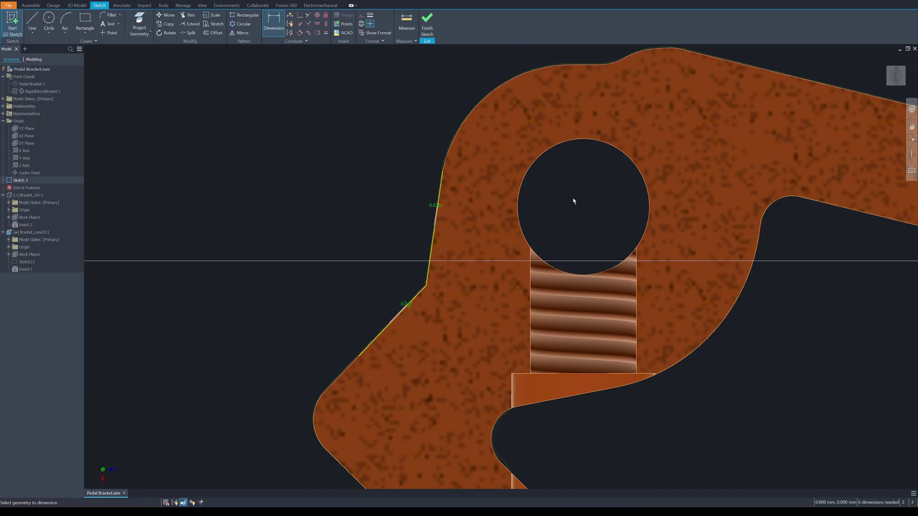
{"action": "scroll", "coordinate": [573, 198], "scroll_direction": "down", "scroll_amount": 2}
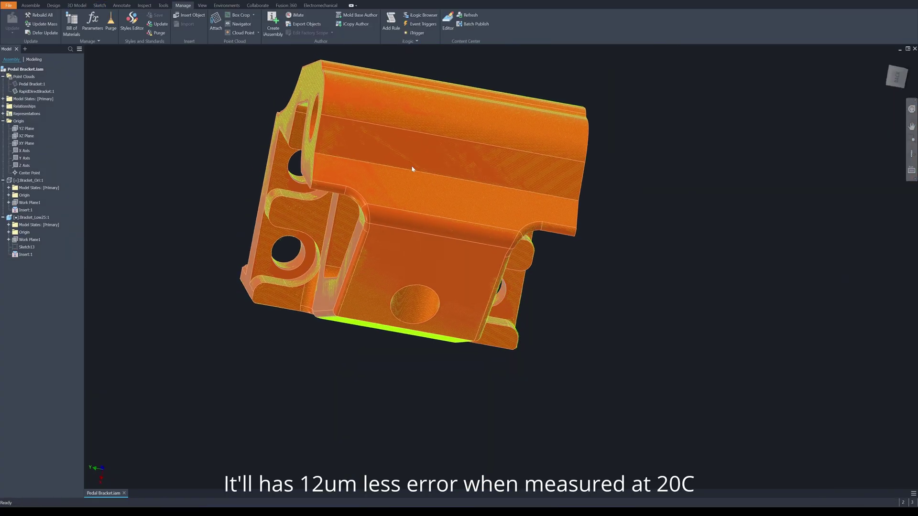
- Orbit the scan-overlaid bracket all round and return to the Home view
{"action": "middle_click_drag", "start_coordinate": [626, 197], "coordinate": [702, 217], "text": "shift"}
{"action": "scroll", "coordinate": [703, 217], "scroll_direction": "up", "scroll_amount": 2}
{"action": "key", "text": "F6"}
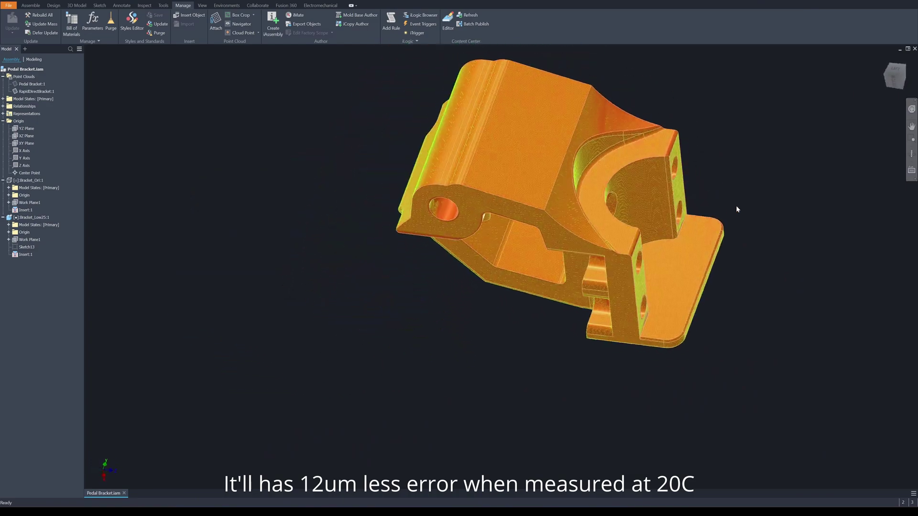